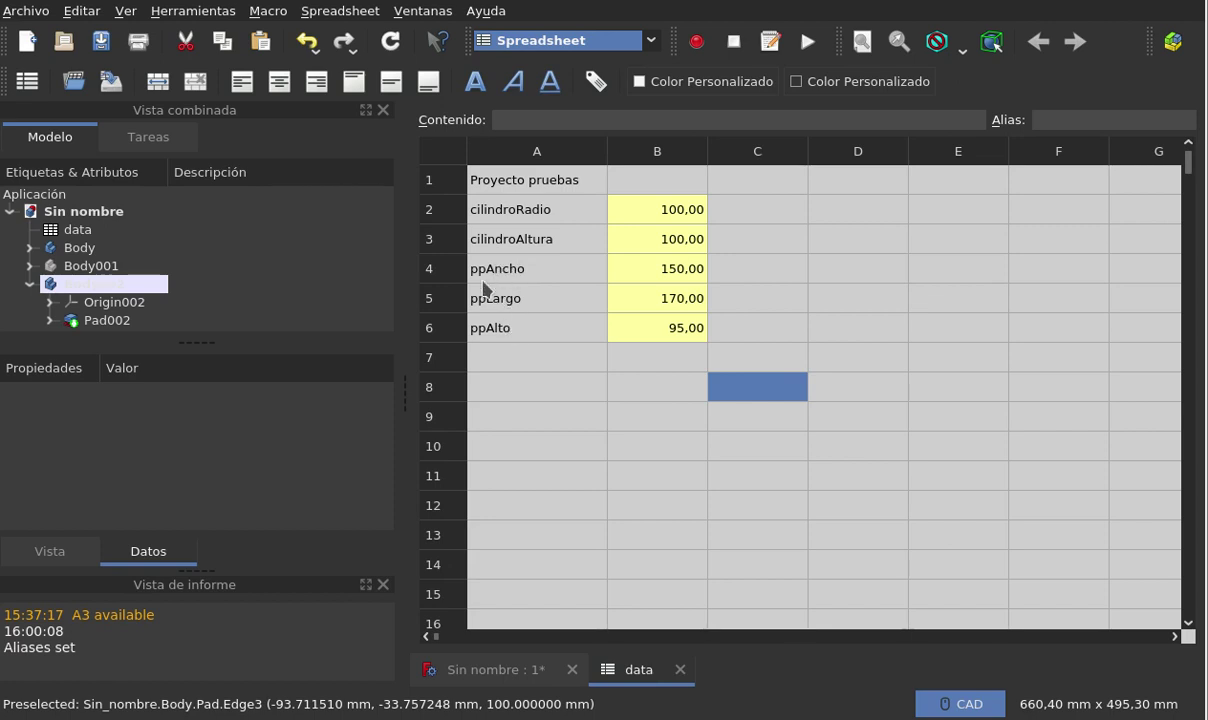
- Bold the cilindroRadio label in A2 and the ppAncho label in A4
click(494, 219)
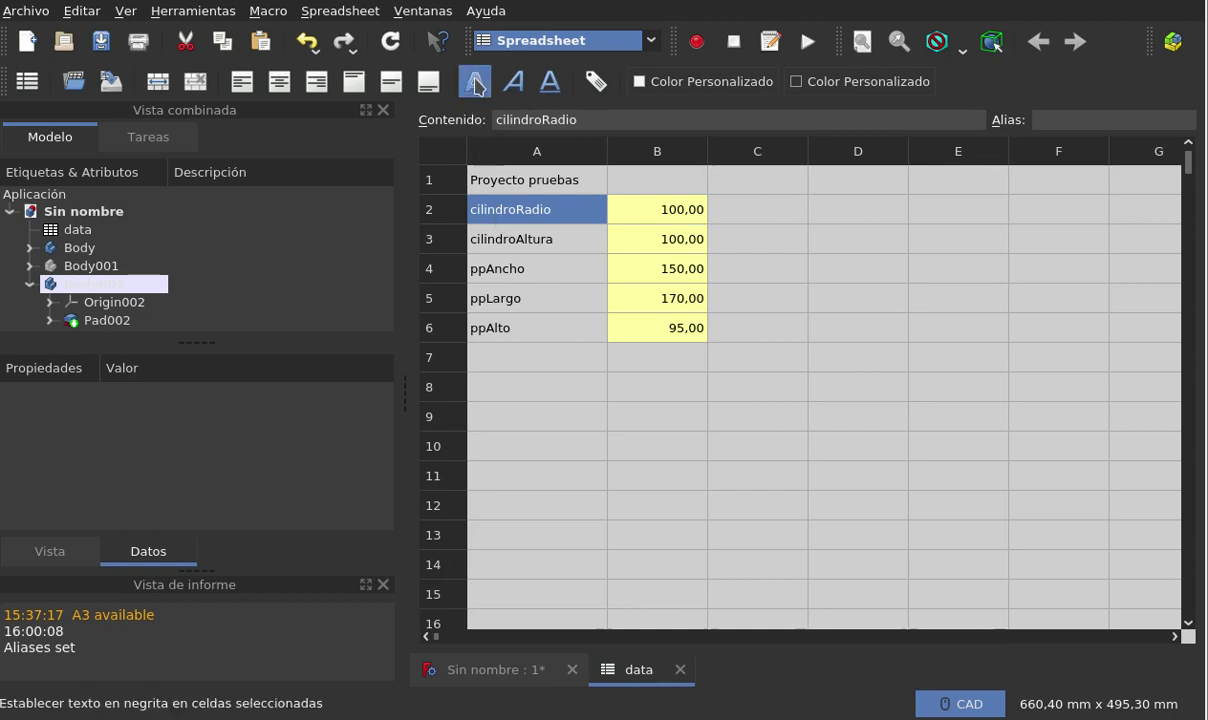
click(475, 83)
click(750, 215)
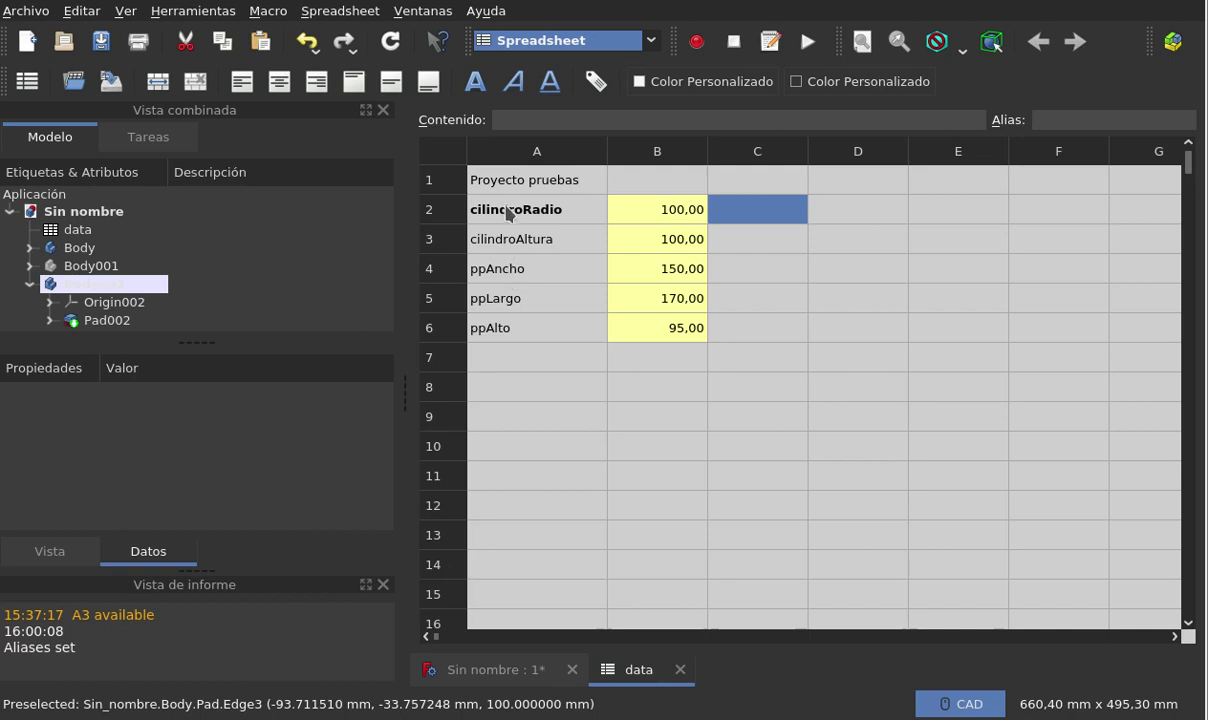
click(503, 276)
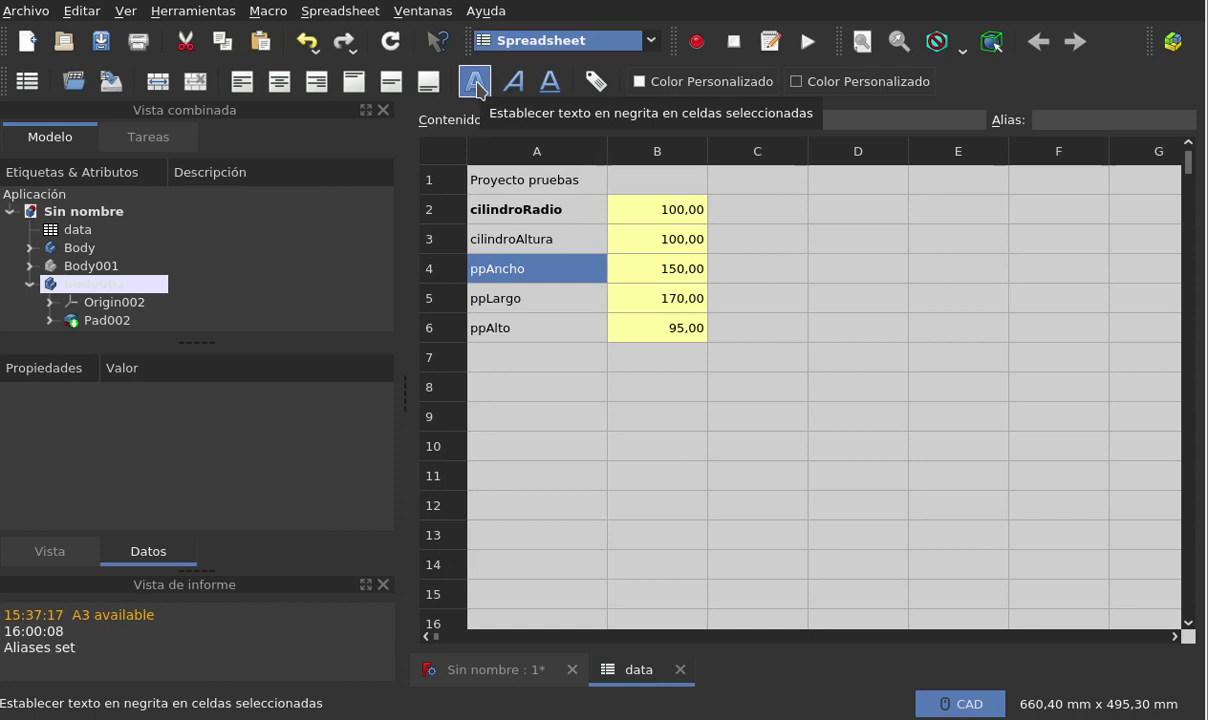
click(476, 84)
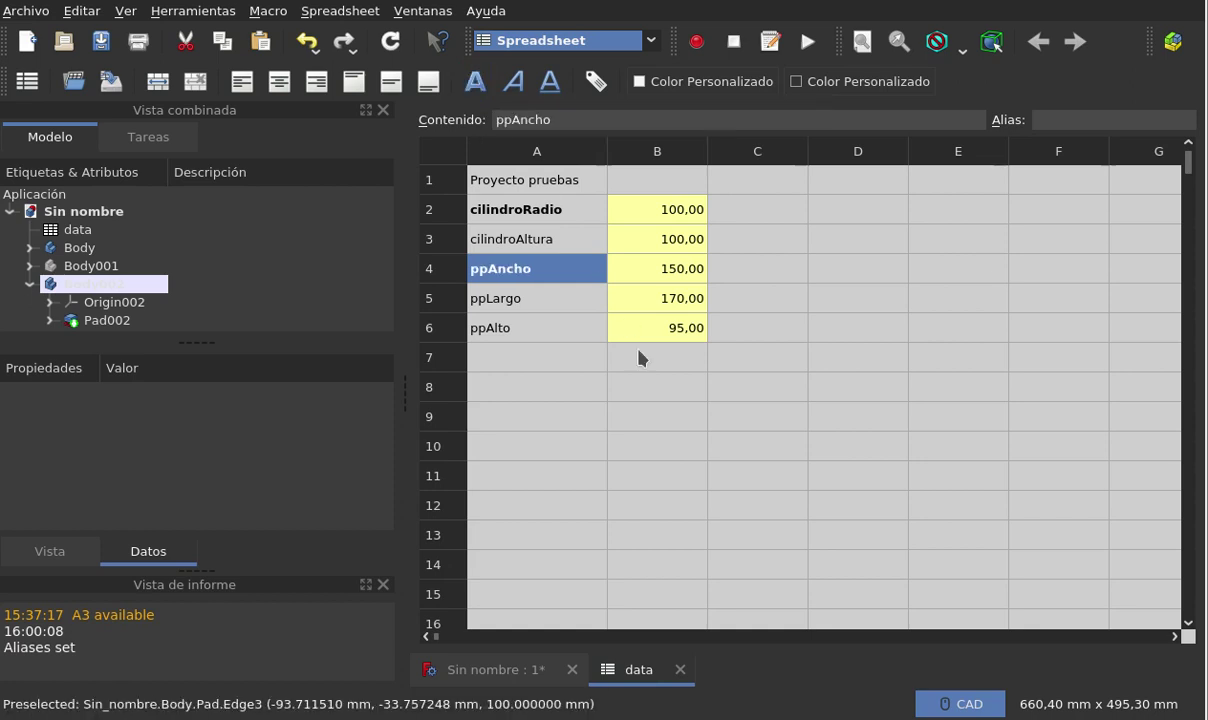
click(583, 397)
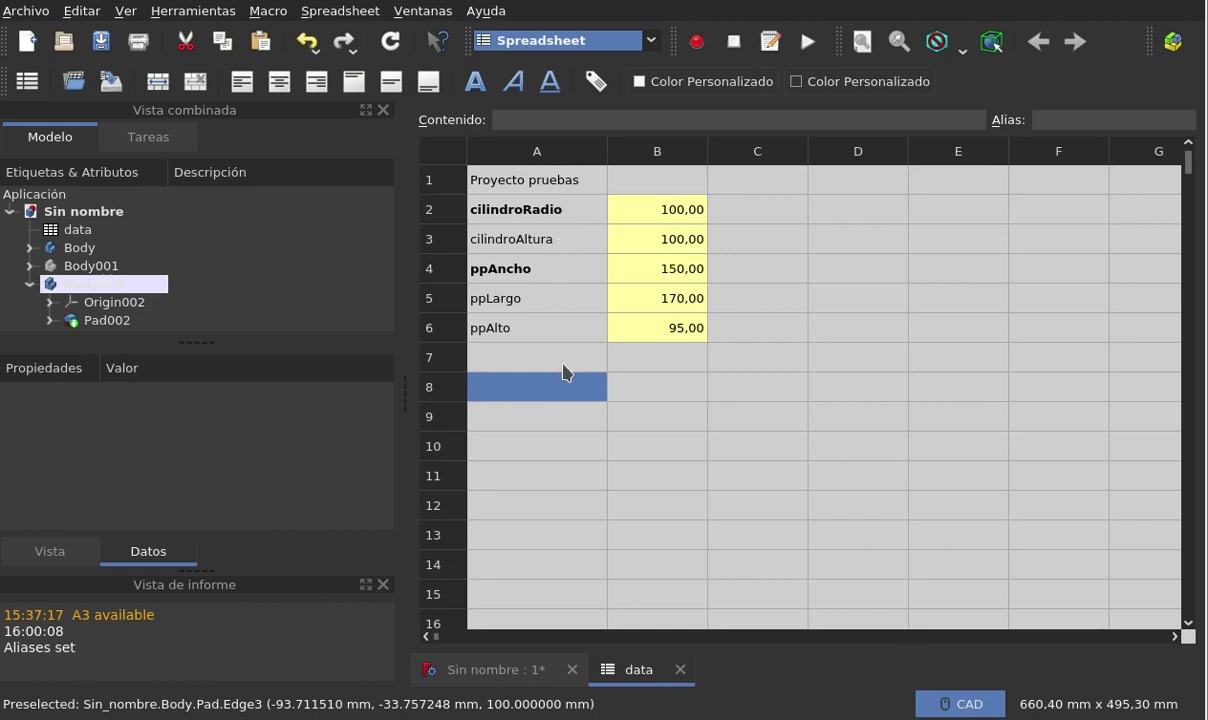
- Insert an empty row above the ppAncho row (row 4)
click(453, 268)
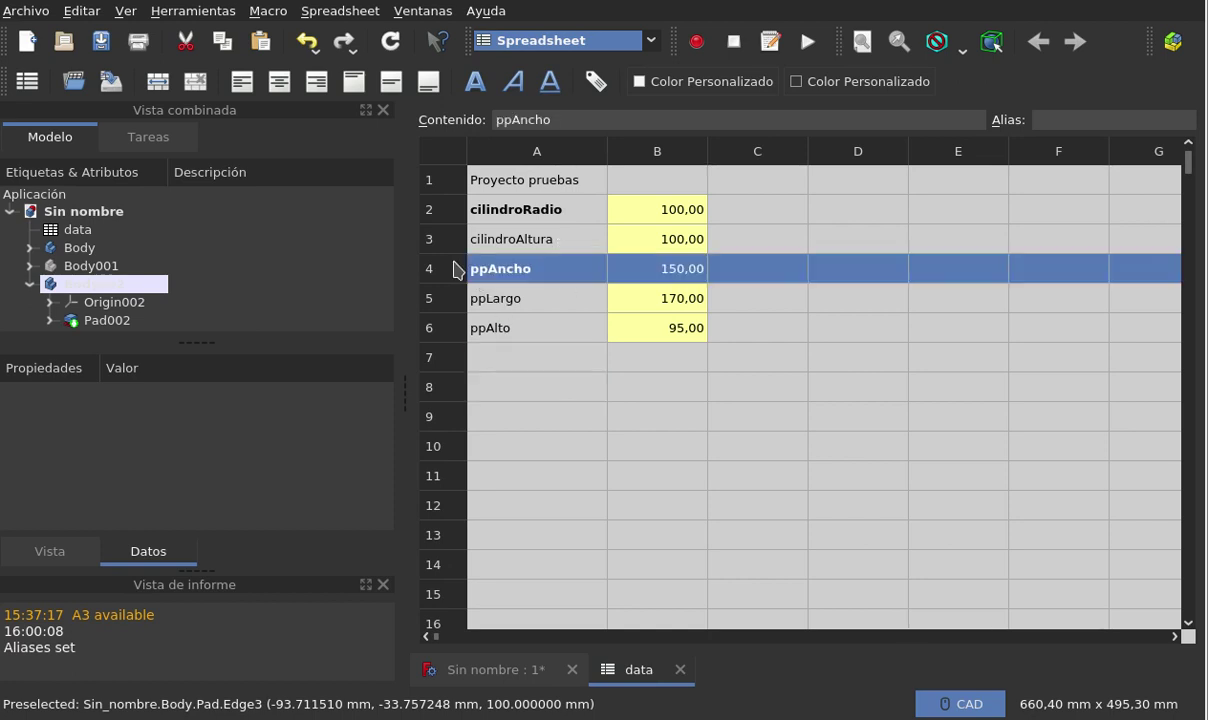
right_click(453, 268)
click(480, 272)
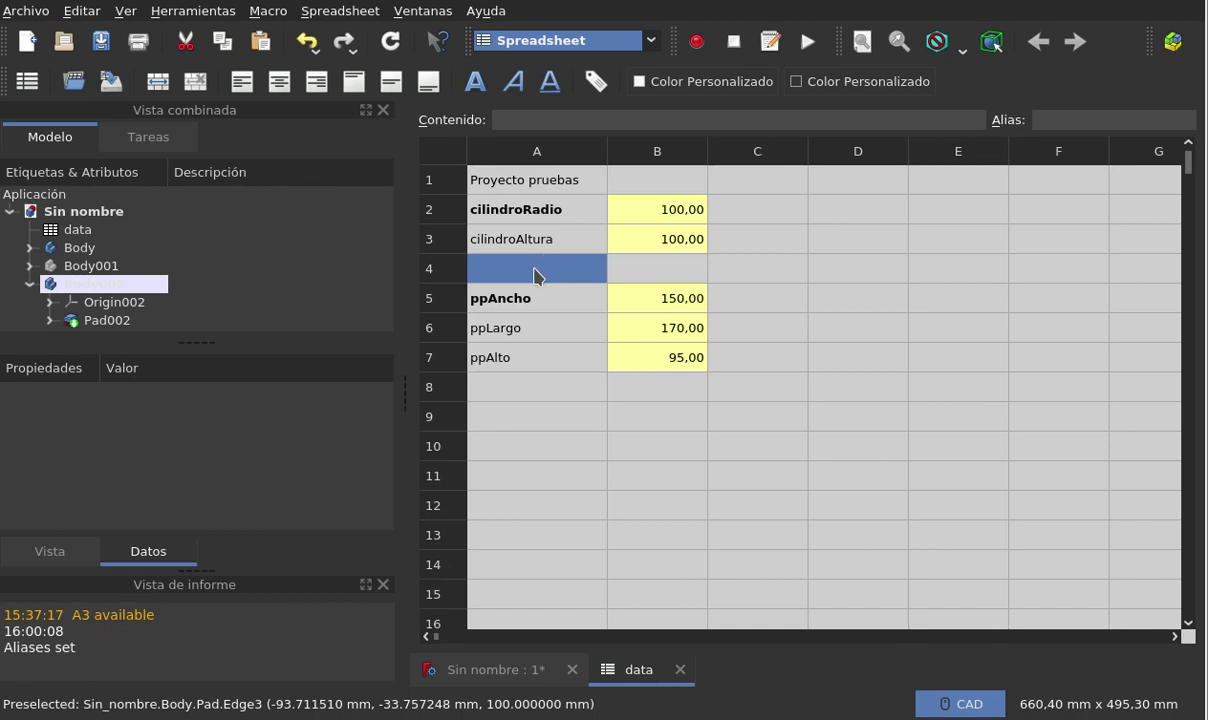
- Label A4 'cilindroVolumen' and begin a formula with = in B4
text(ci)
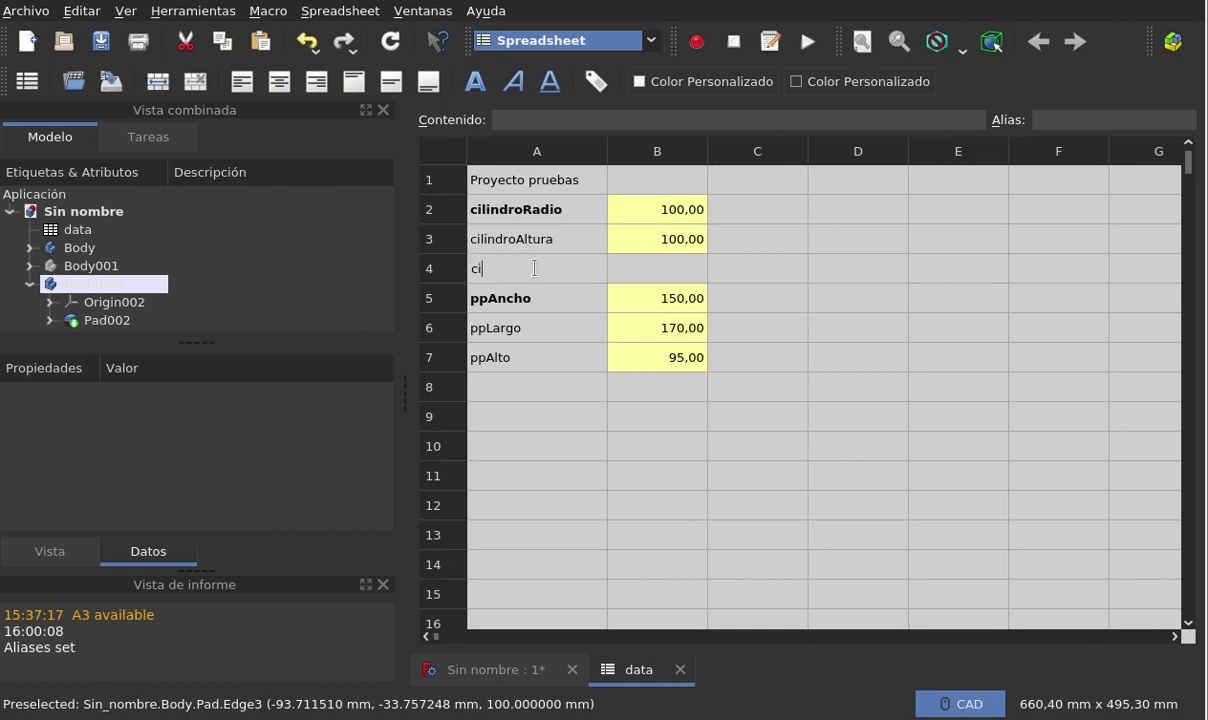
text(li)
text(n)
text(dro)
text(Volumen)
click(652, 277)
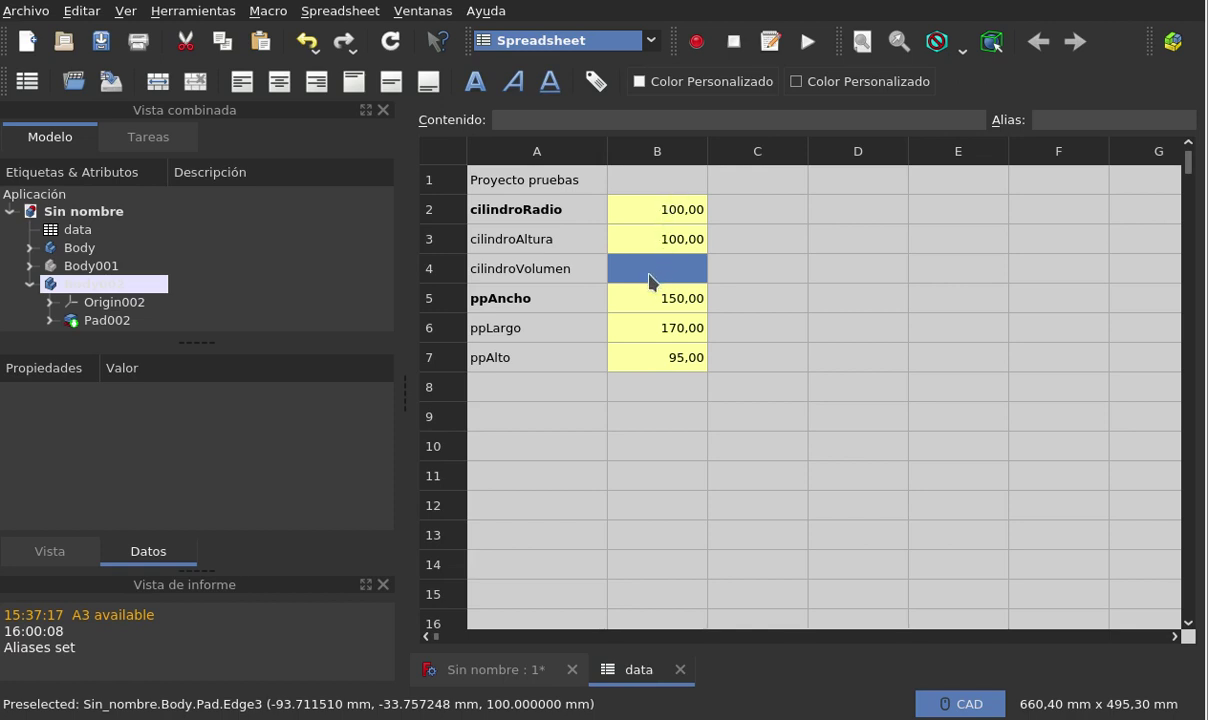
text(=)
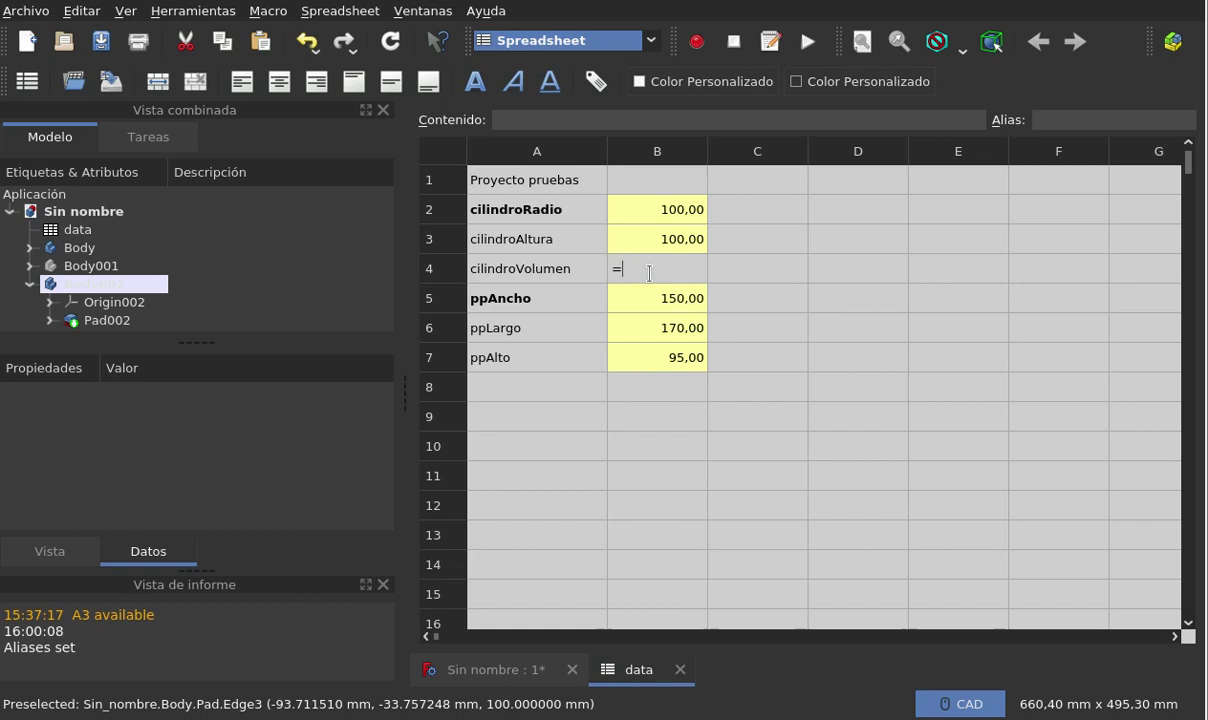
- Enter =pi*cilidroRadio^2*cilindroAltura in B4, with the radius name misspelt as cilidroRadio
text(pi)
key(Return)
click(649, 270)
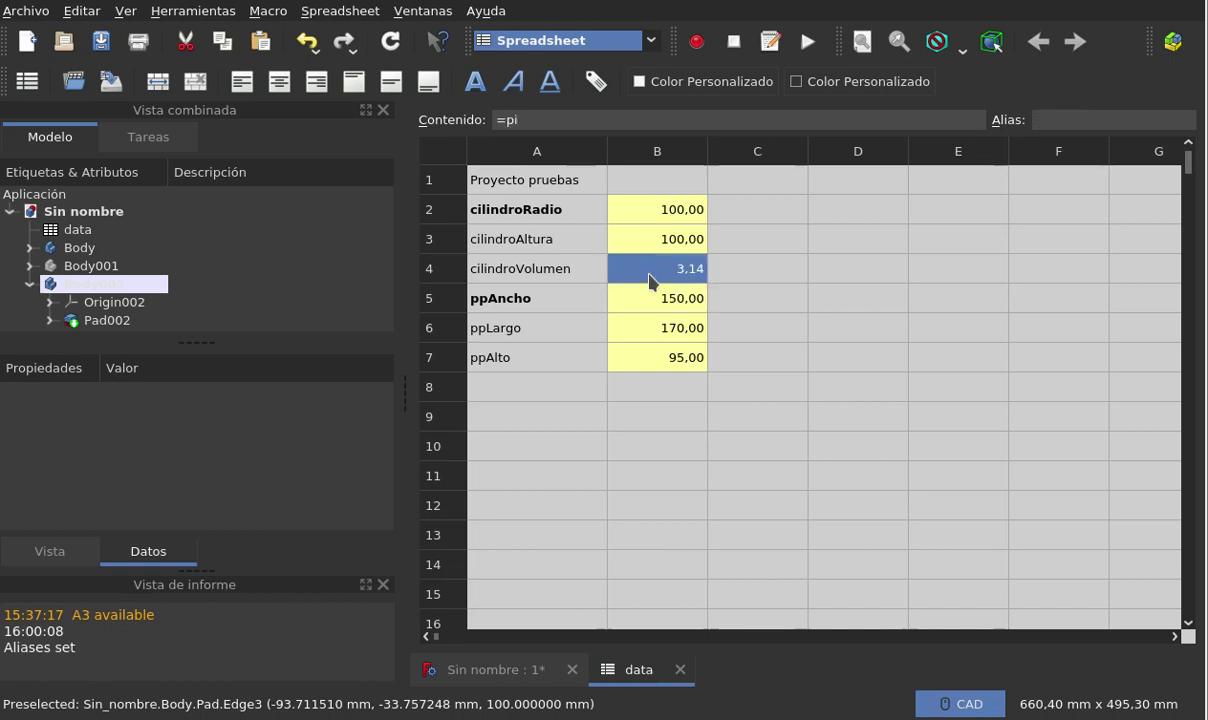
click(568, 119)
text(*)
text(ci)
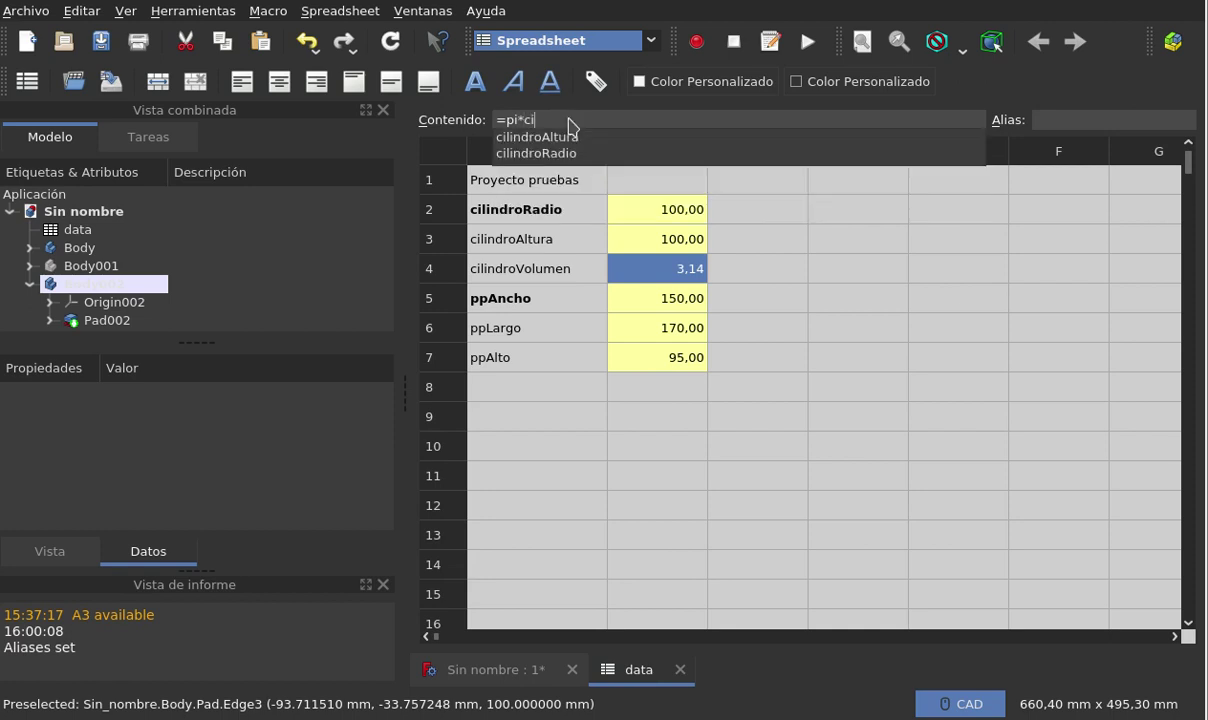
text(lidr)
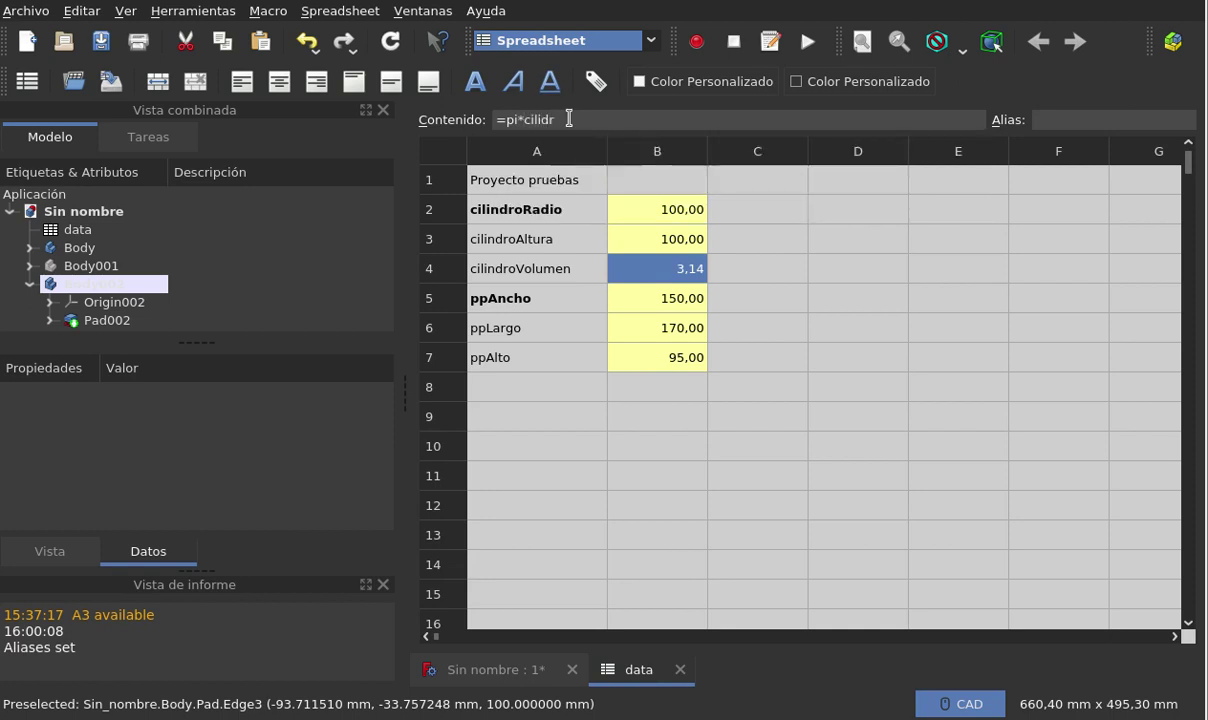
key(BackSpace)
key(BackSpace)
text(ndro)
text(Radi)
text(o)
text(*)
key(BackSpace)
text(^2)
text(*)
text(cili)
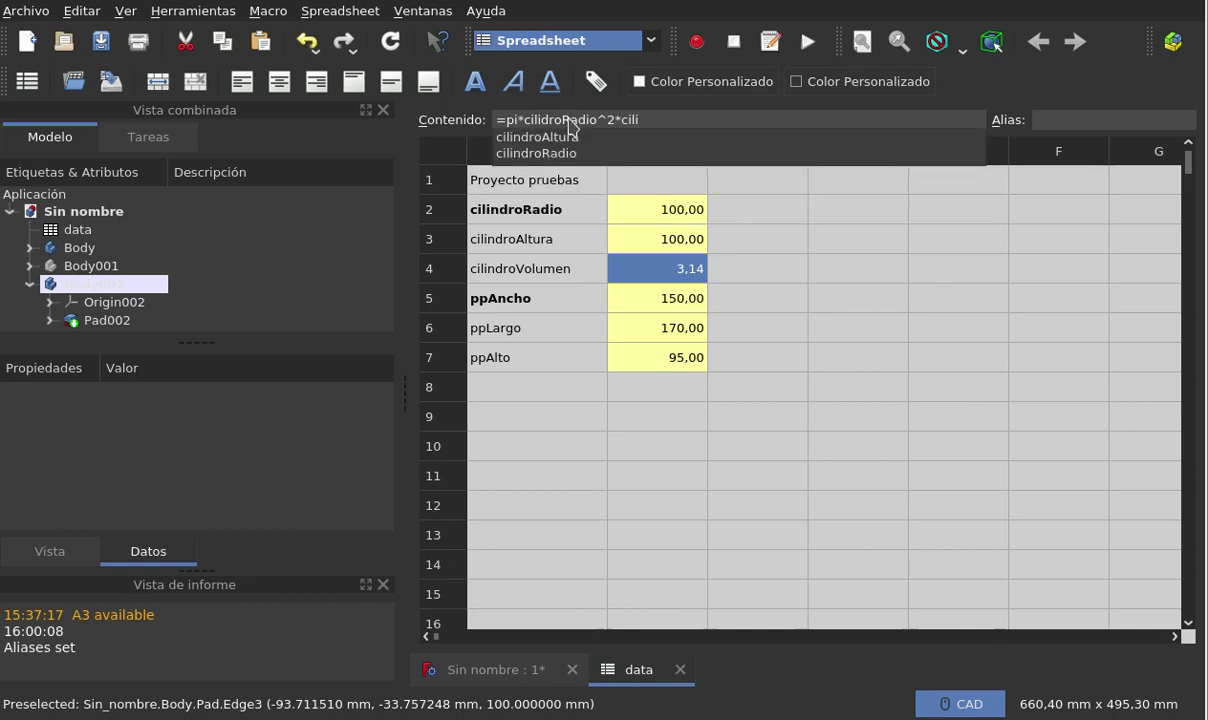
click(520, 138)
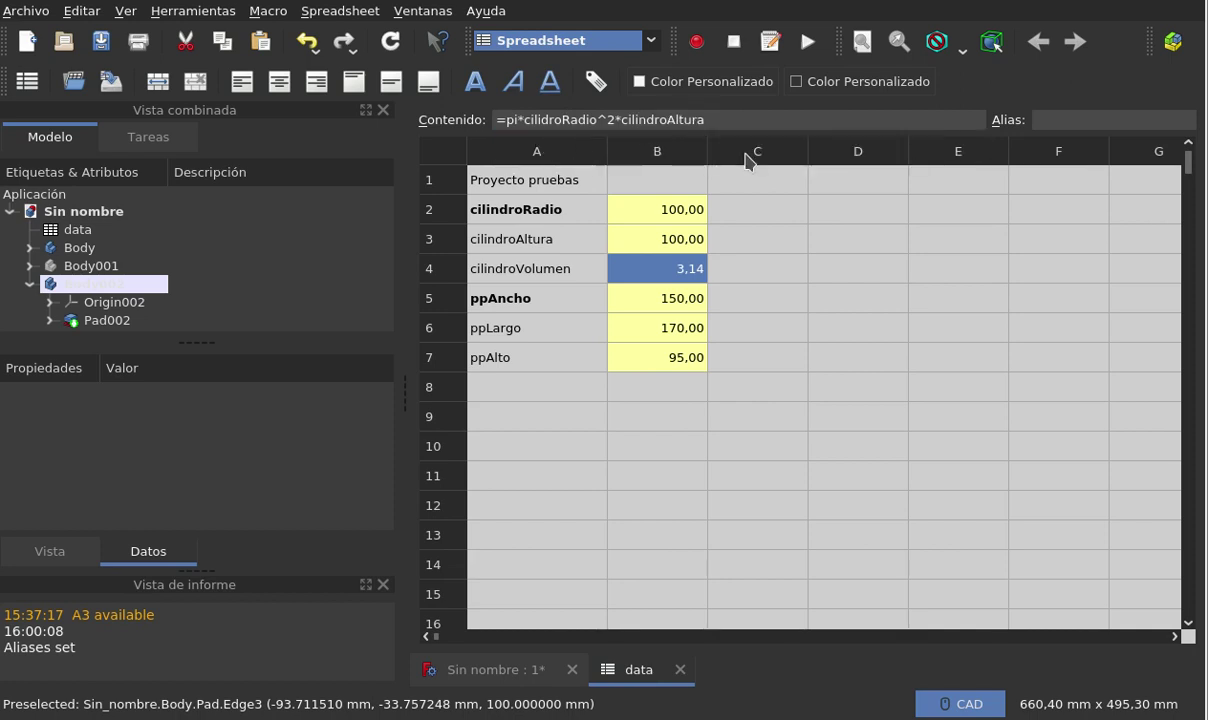
key(Return)
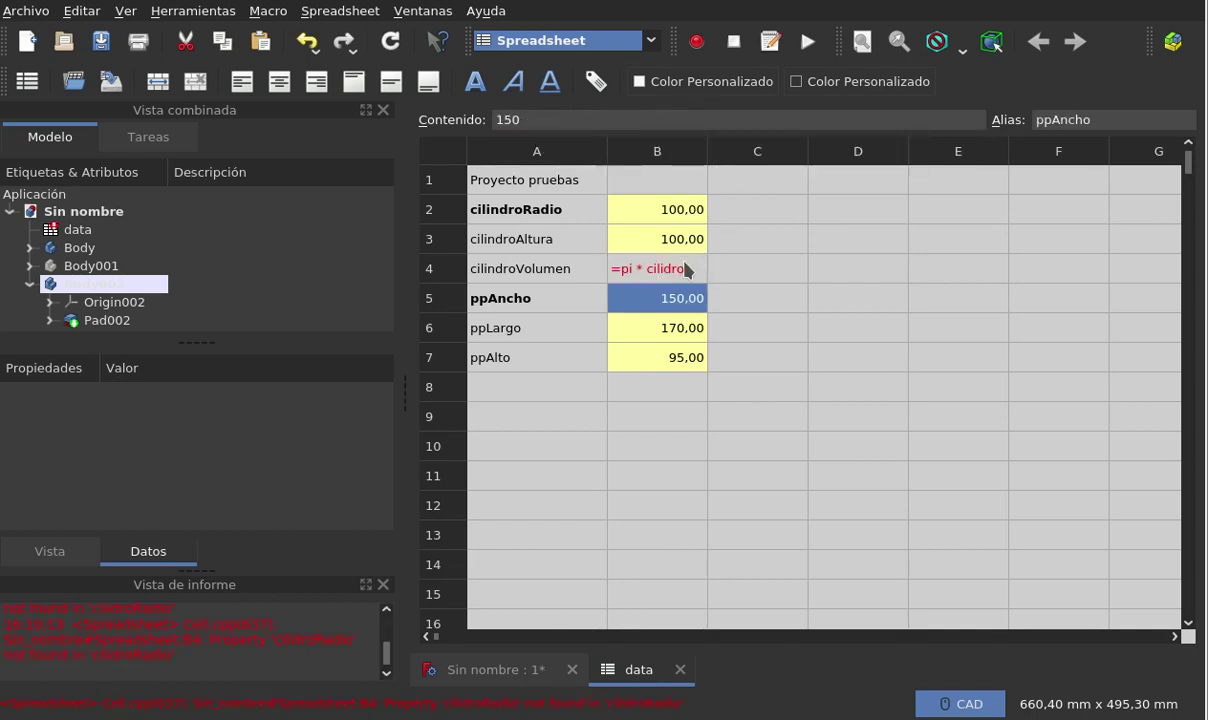
- Trim the exponent and height part off the failing B4 formula
click(640, 265)
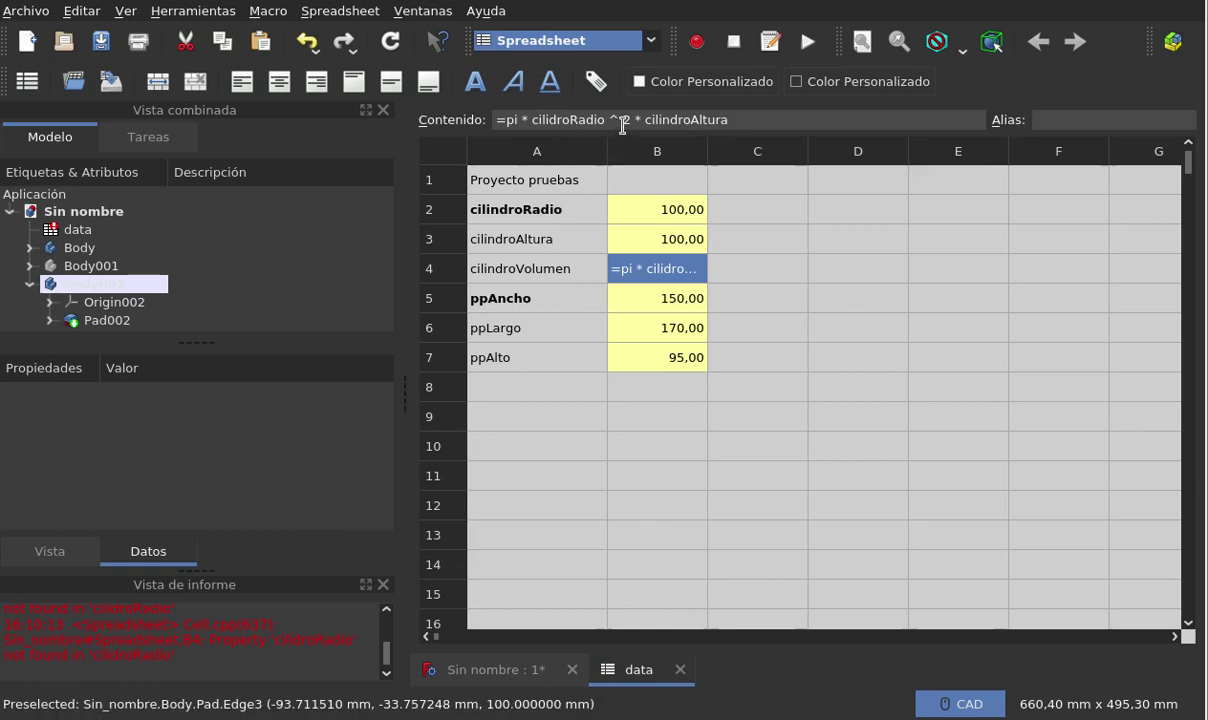
drag(609, 120, 810, 120)
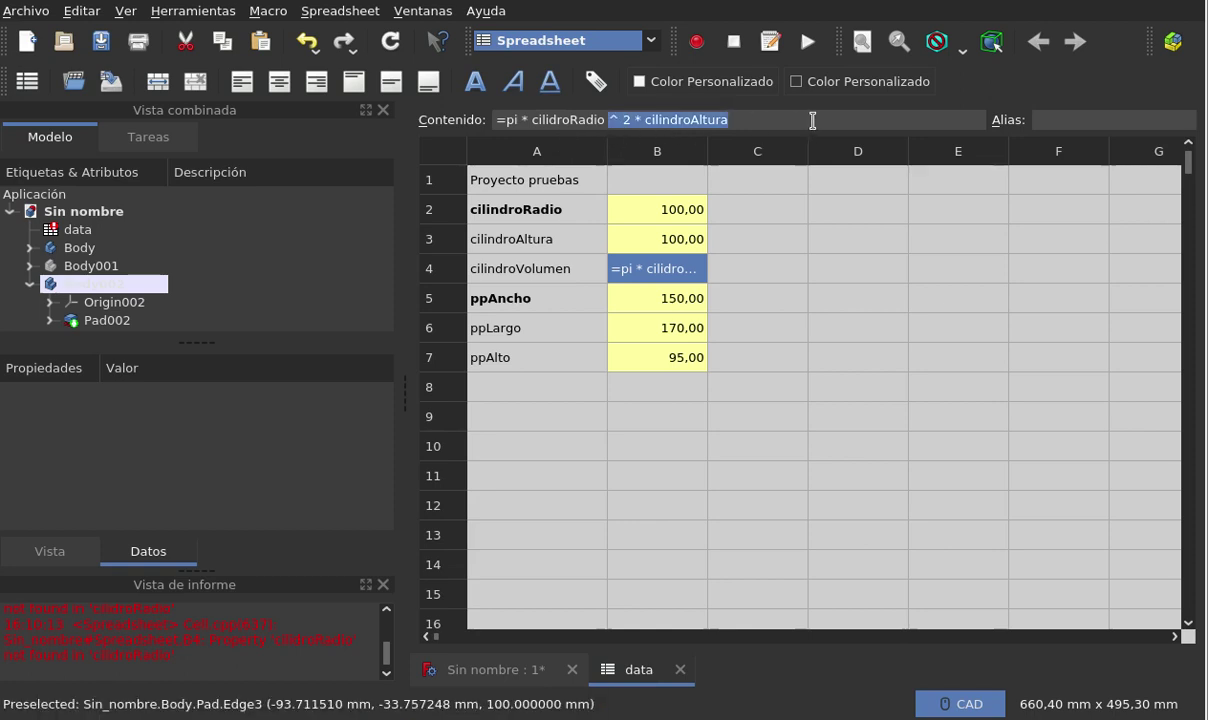
key(BackSpace)
key(Return)
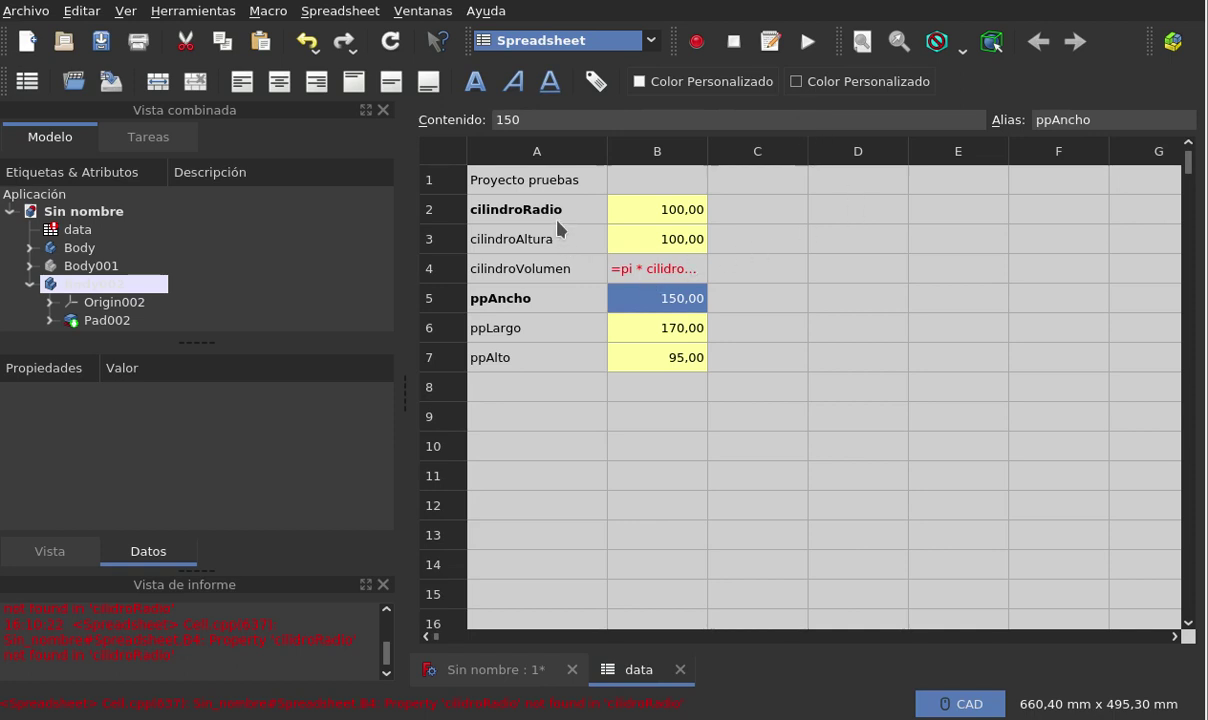
- Rewrite B4 as =pi * cilindroRadio^2*cilindroAltura, giving 3.141.592,65
click(615, 266)
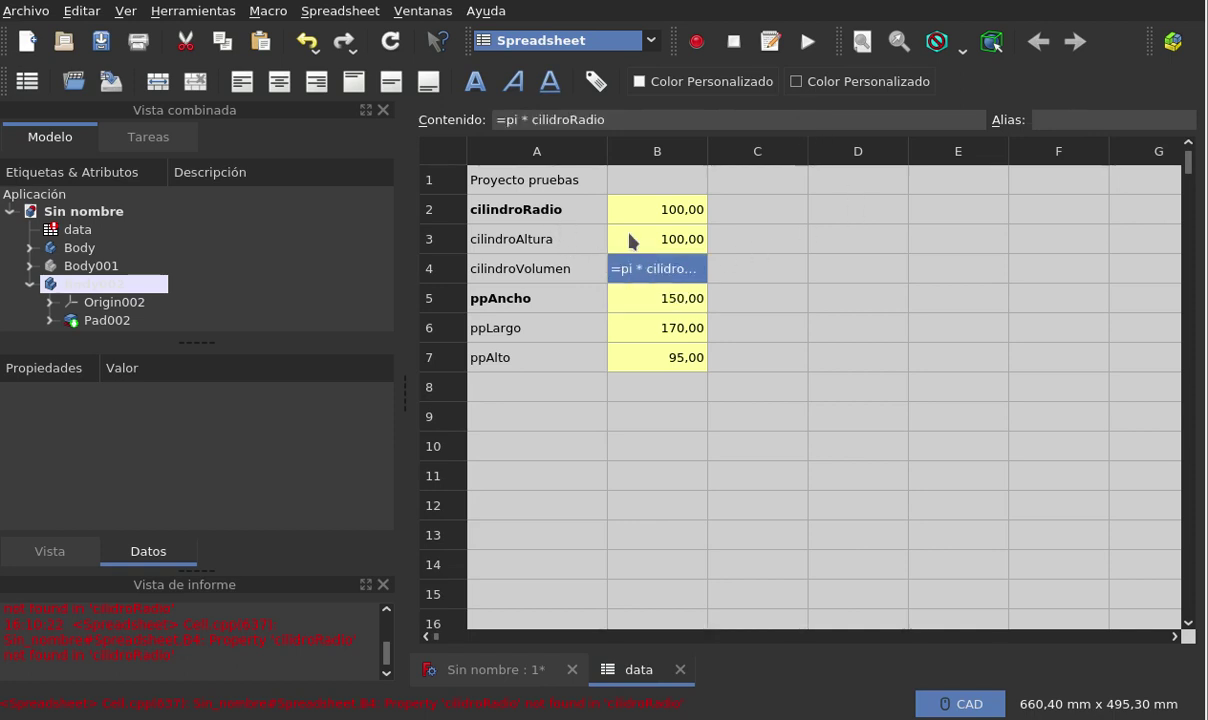
drag(530, 119, 787, 119)
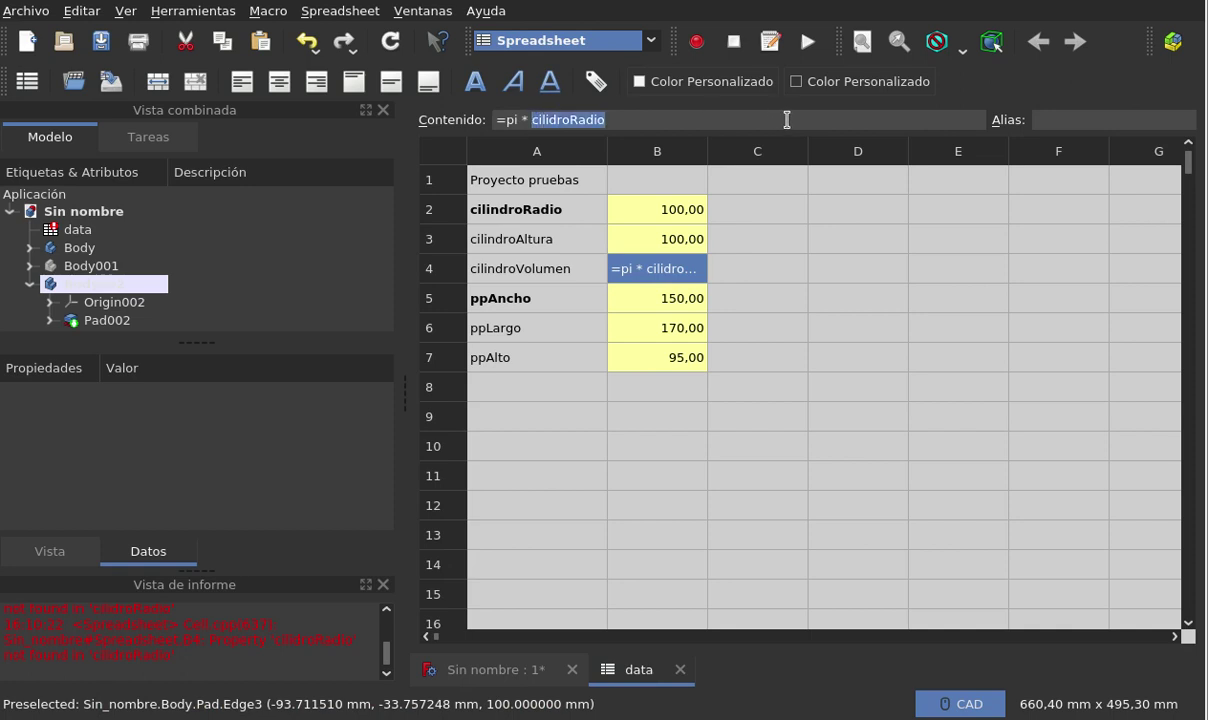
text(cili)
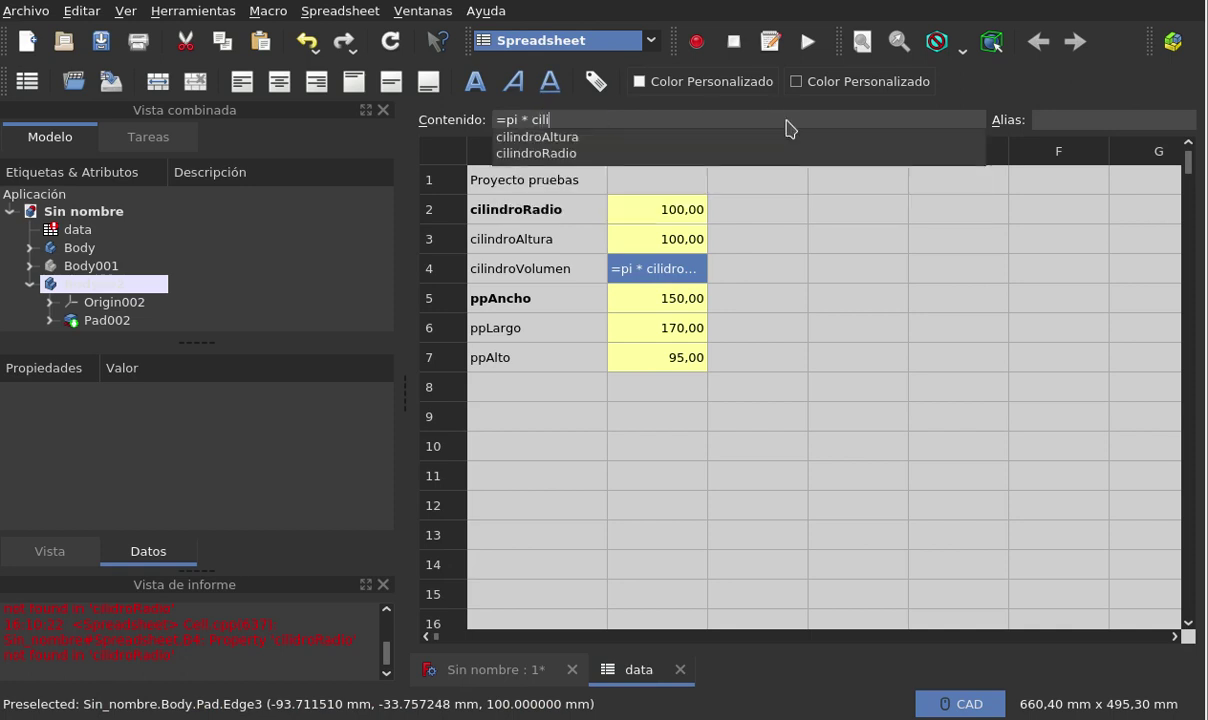
text(ndro)
click(542, 152)
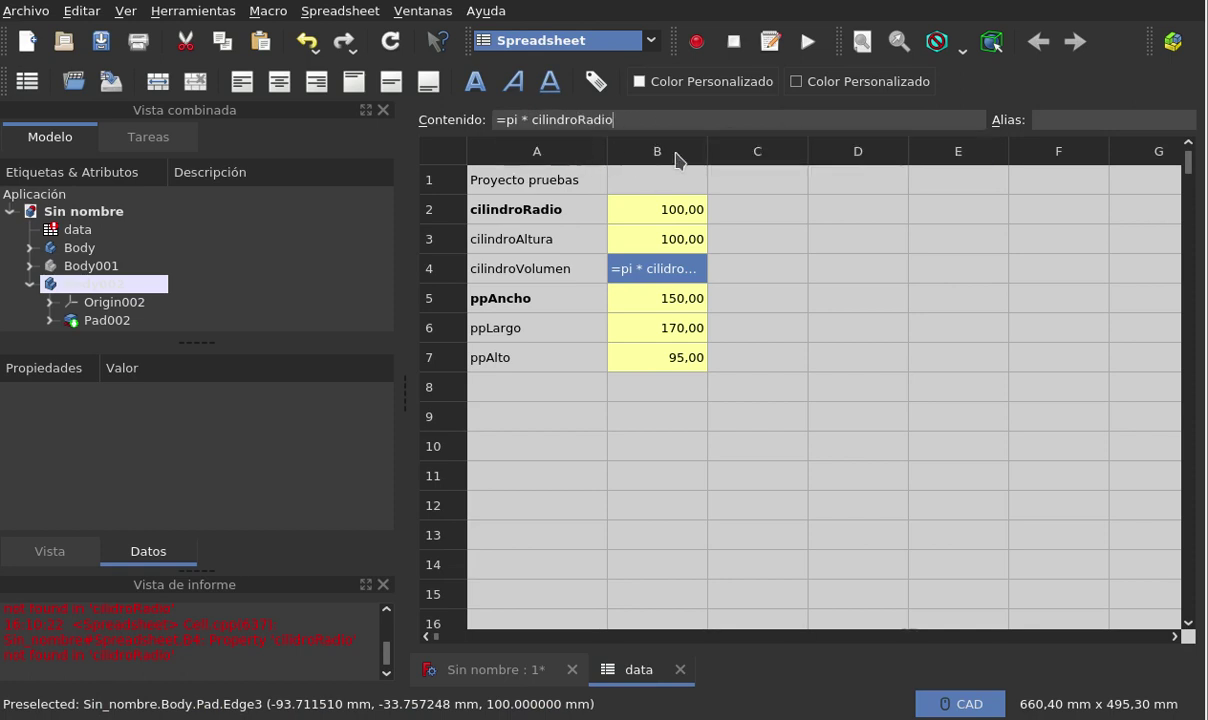
text(^)
text(2)
text(*cil)
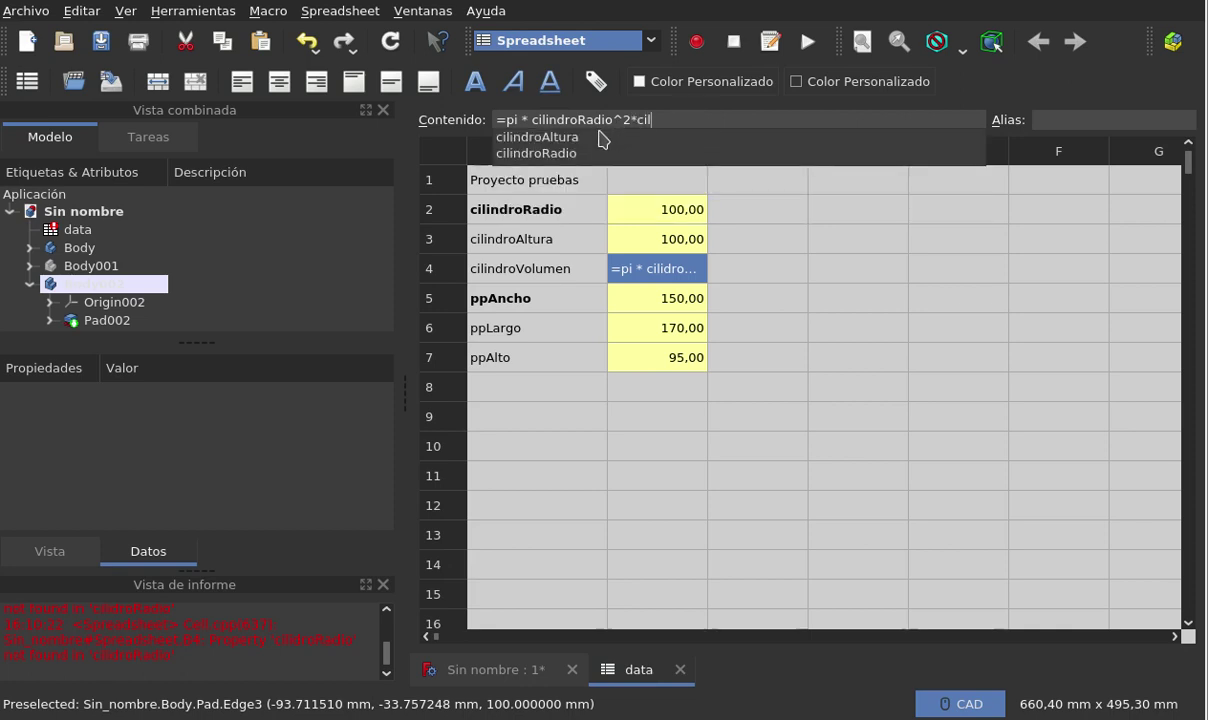
click(568, 137)
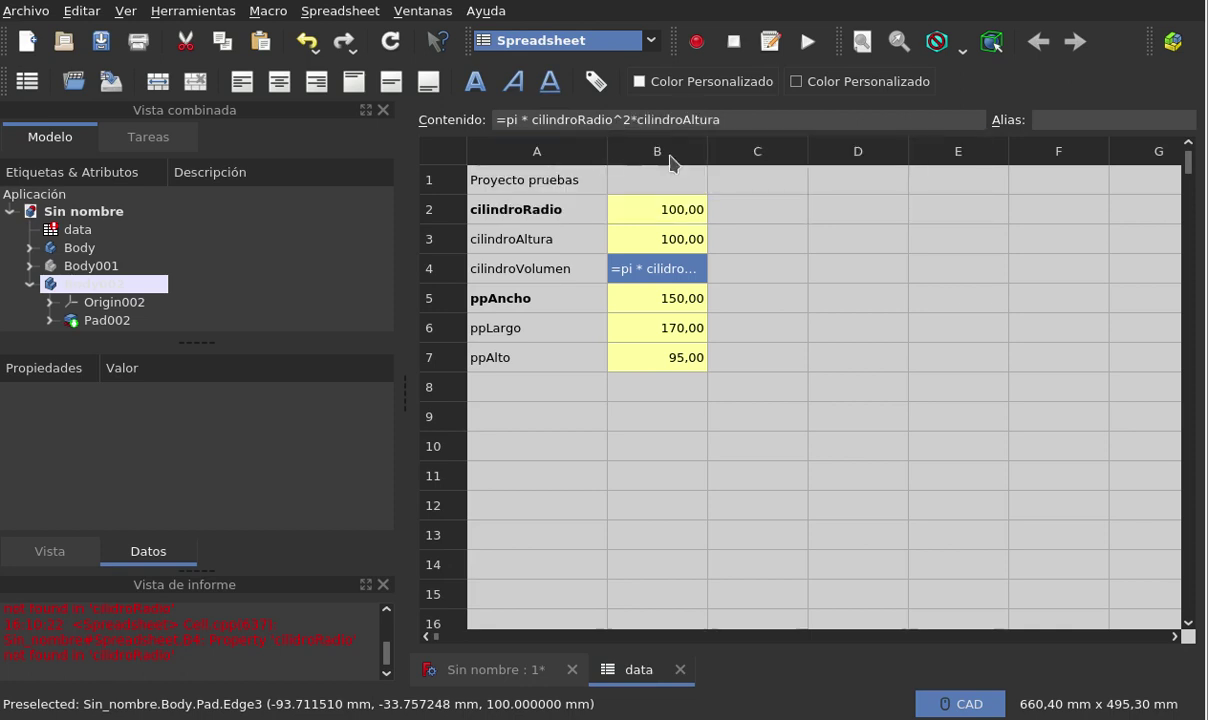
key(Return)
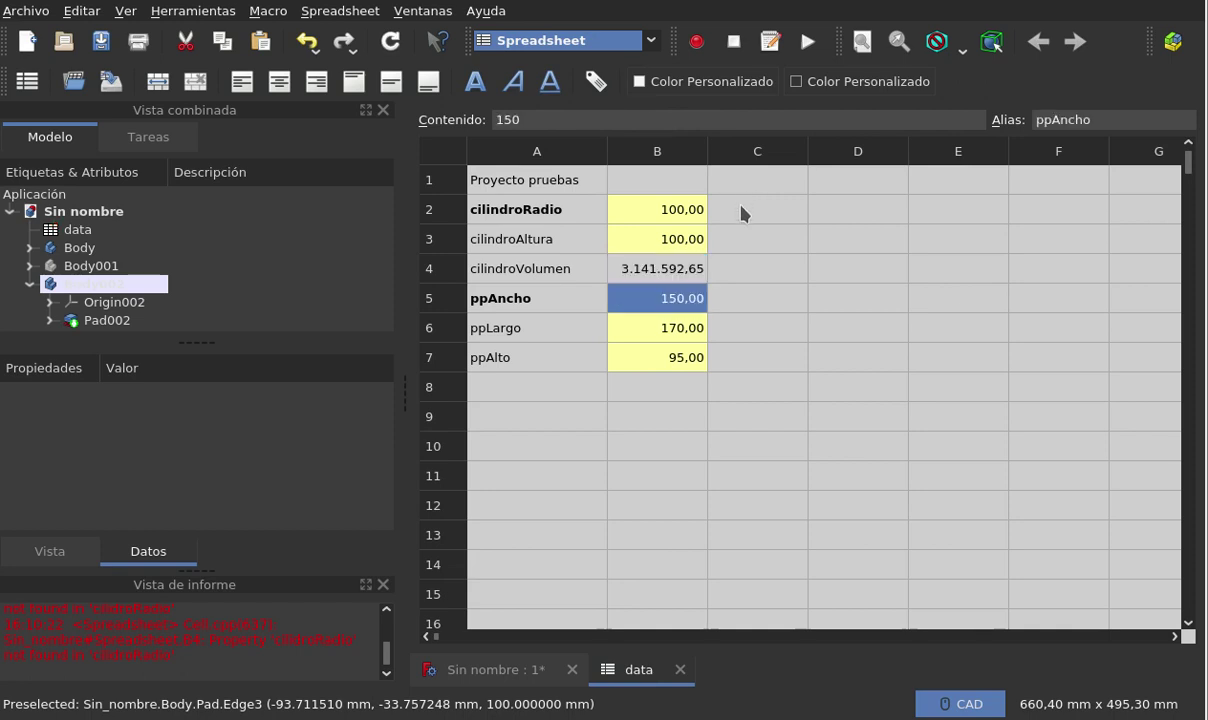